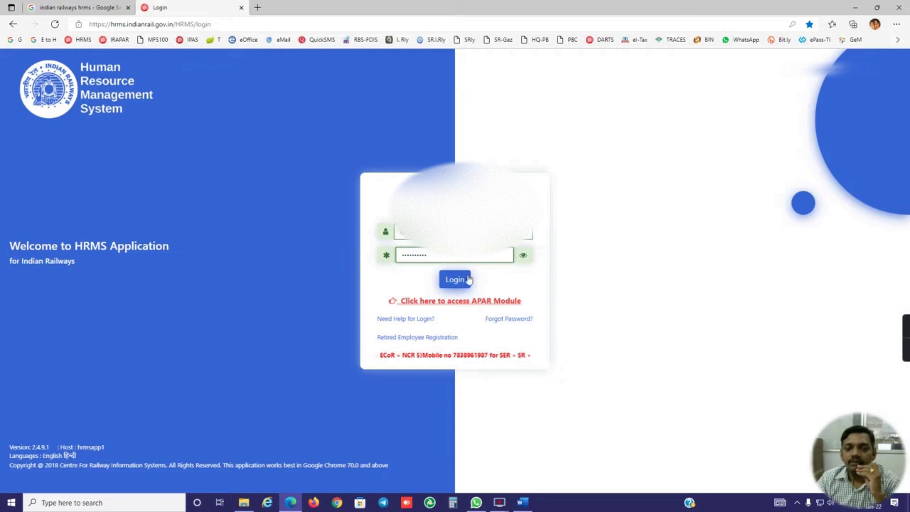
# - Enter the login OTP, verify it to sign in, and decline updating the browser's saved password
pyautogui.click(423, 318)
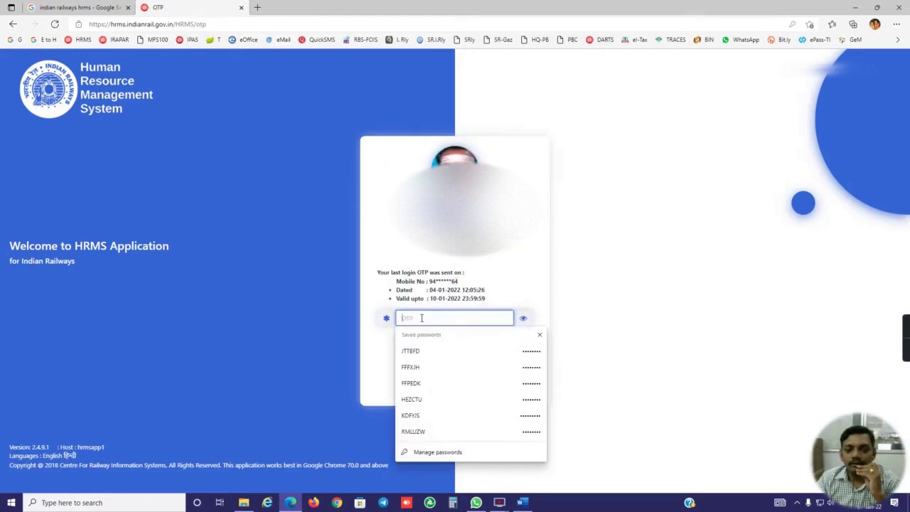
pyautogui.write('***')
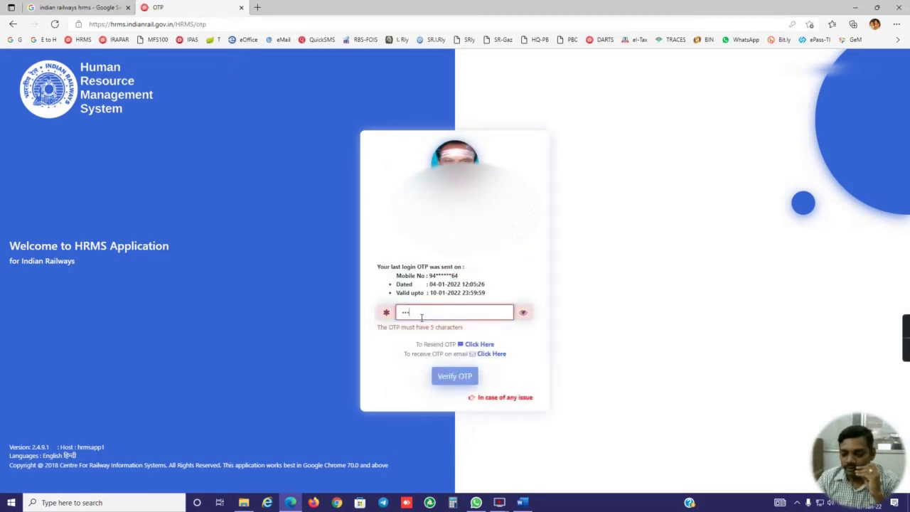
pyautogui.write('**')
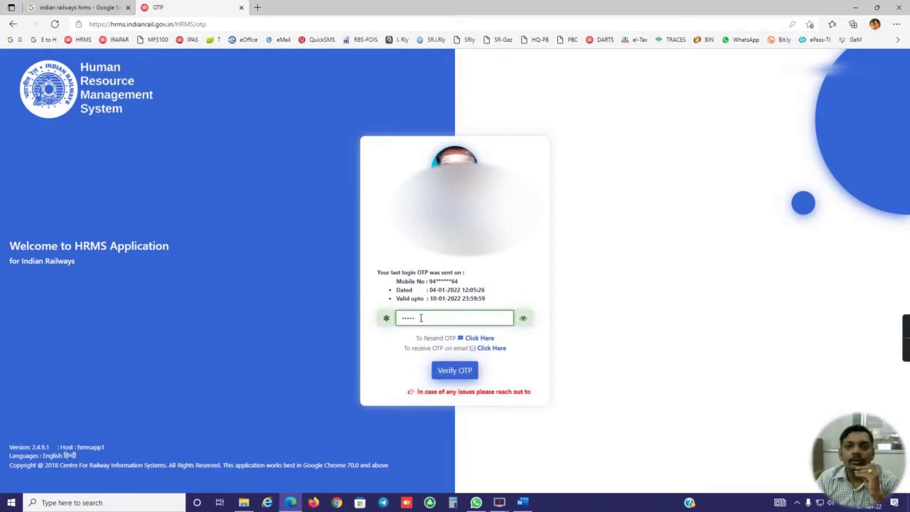
pyautogui.click(455, 370)
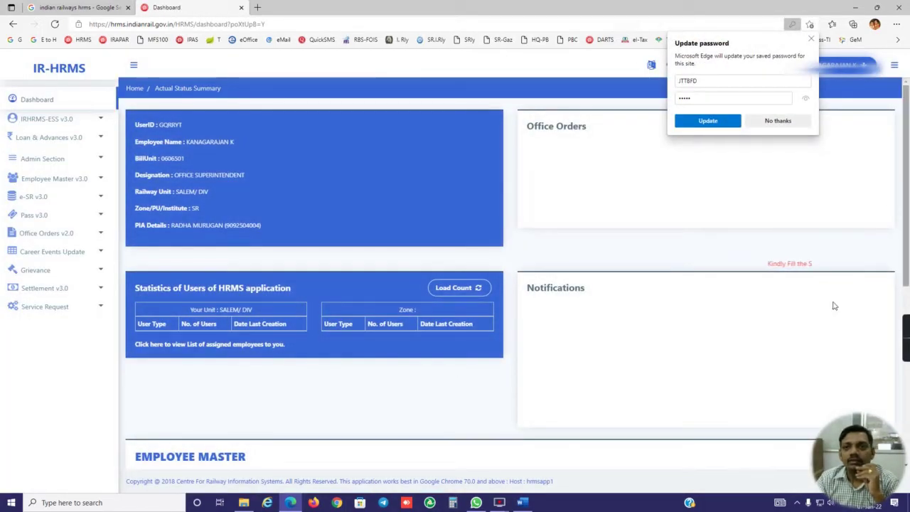
pyautogui.click(778, 121)
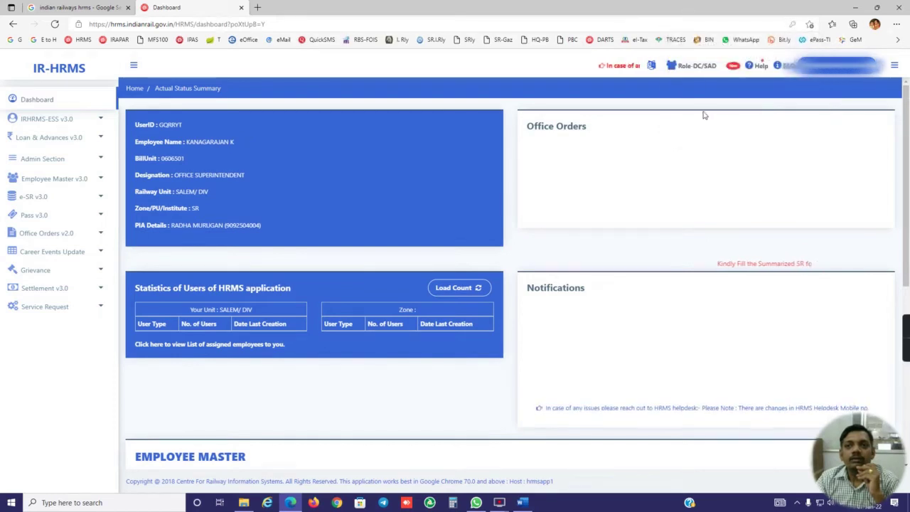
# - Switch the user role to E -SALEM/ DIV and open My PF Applications under Loan & Advances
pyautogui.click(673, 70)
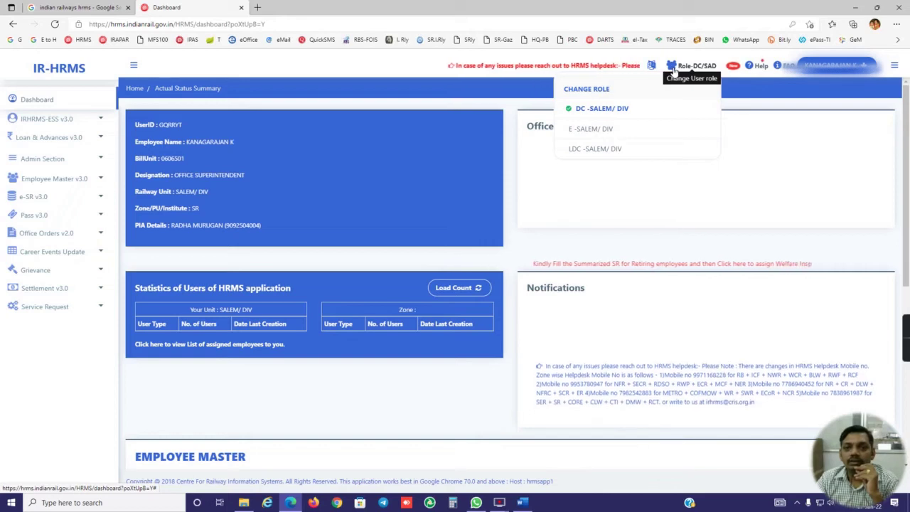
pyautogui.click(590, 130)
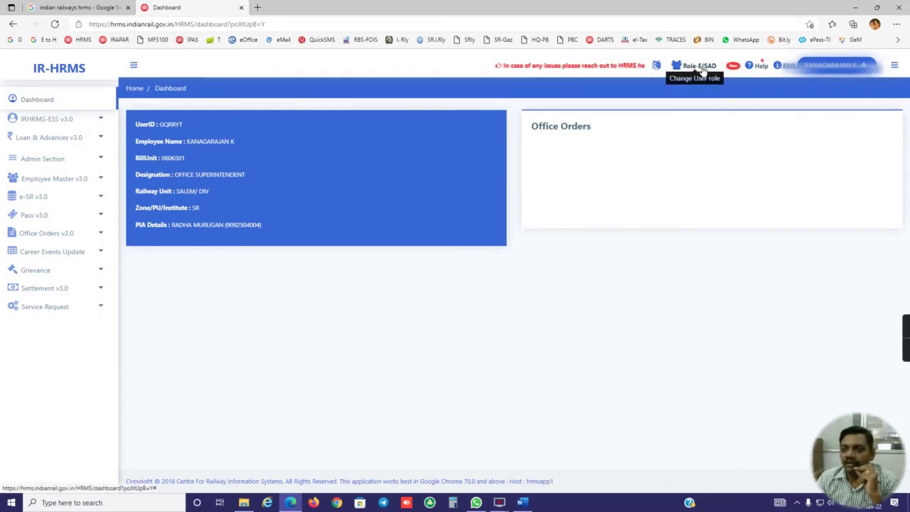
pyautogui.click(67, 139)
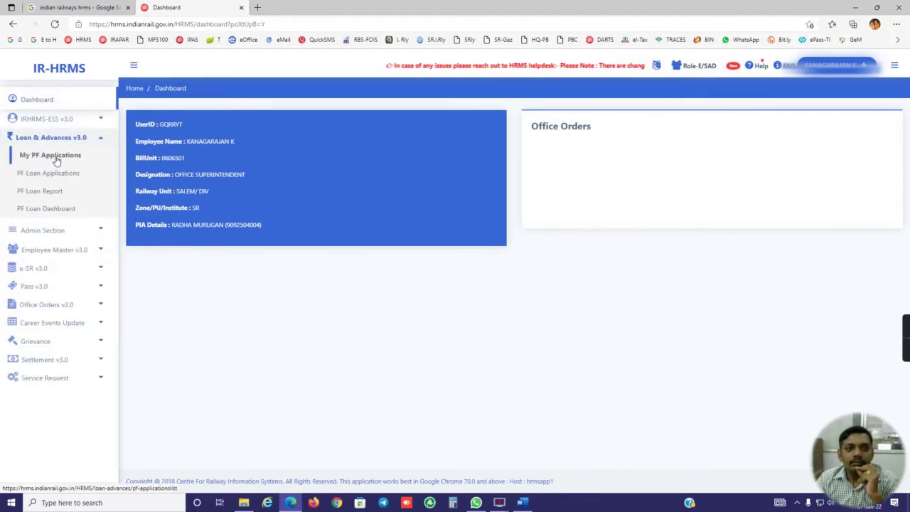
pyautogui.click(57, 159)
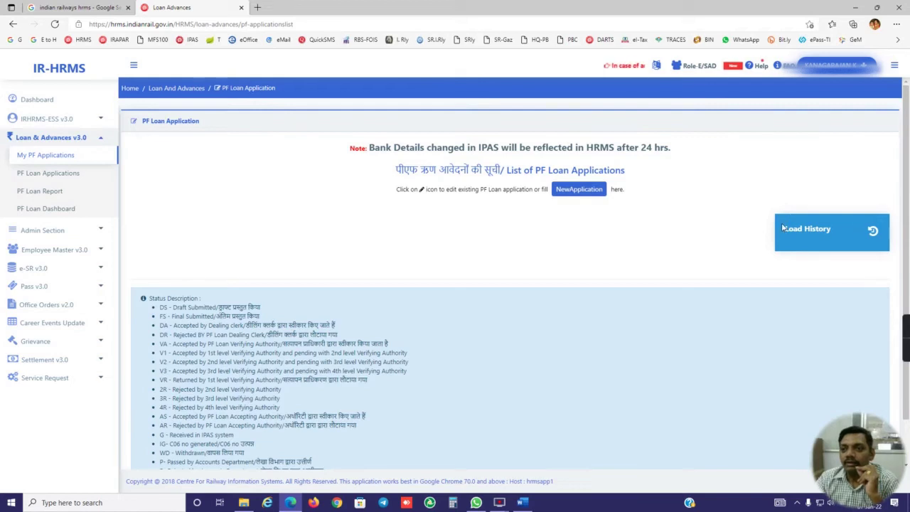
# - Load the PF loan application history and review the amounts and statuses of the past applications
pyautogui.click(839, 233)
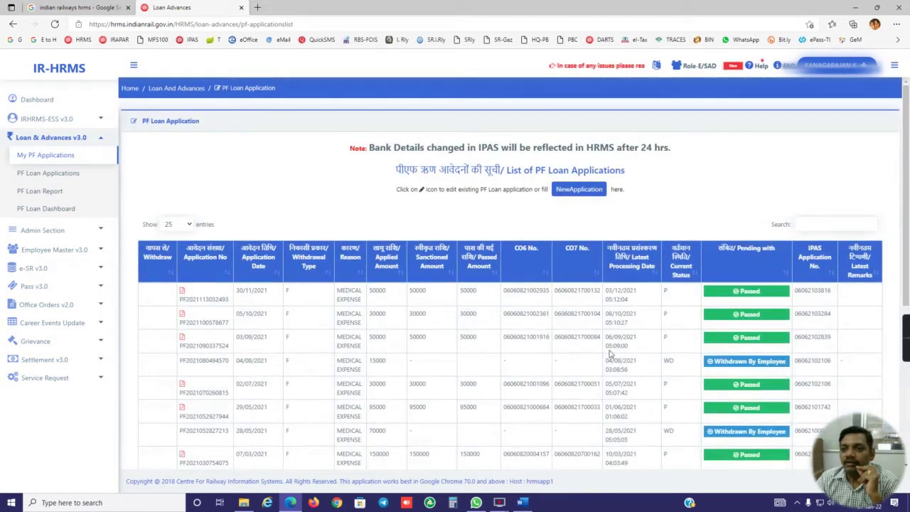
pyautogui.scroll(-3, 656, 235)
pyautogui.scroll(2, 656, 235)
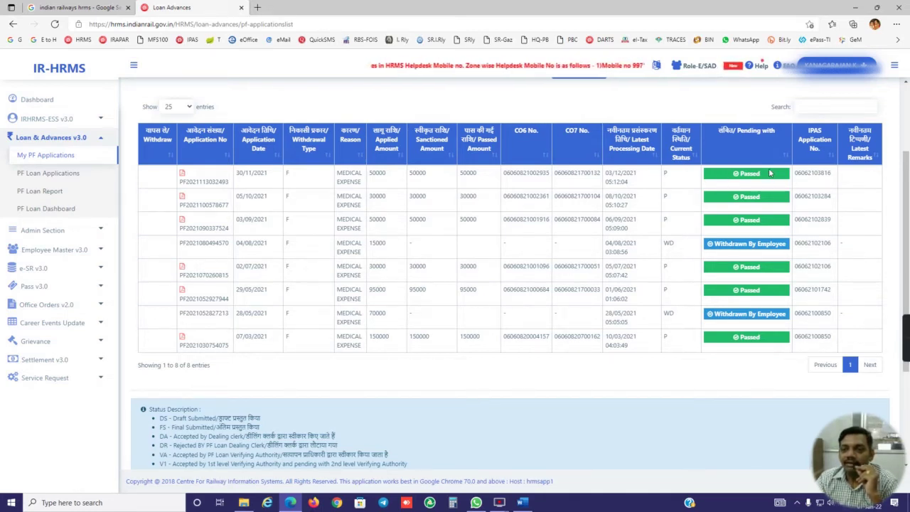
pyautogui.scroll(3, 427, 213)
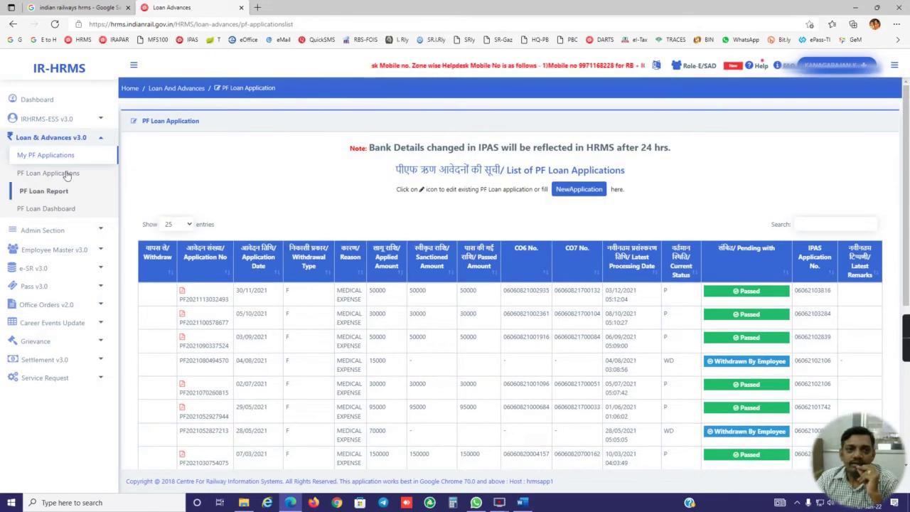
pyautogui.click(47, 157)
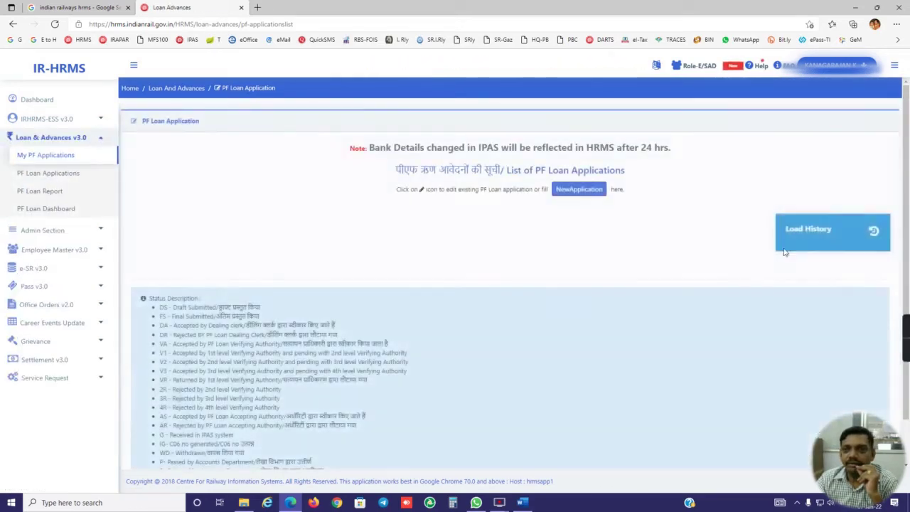
pyautogui.click(810, 235)
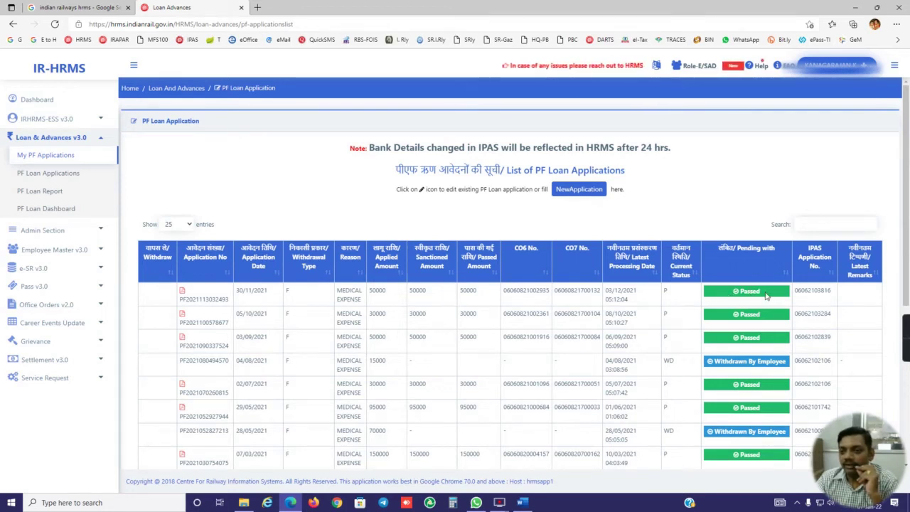
# - Start a new PF loan application and check the bank name, account number and IFSC code in Employee Details
pyautogui.click(577, 190)
pyautogui.scroll(-3, 576, 259)
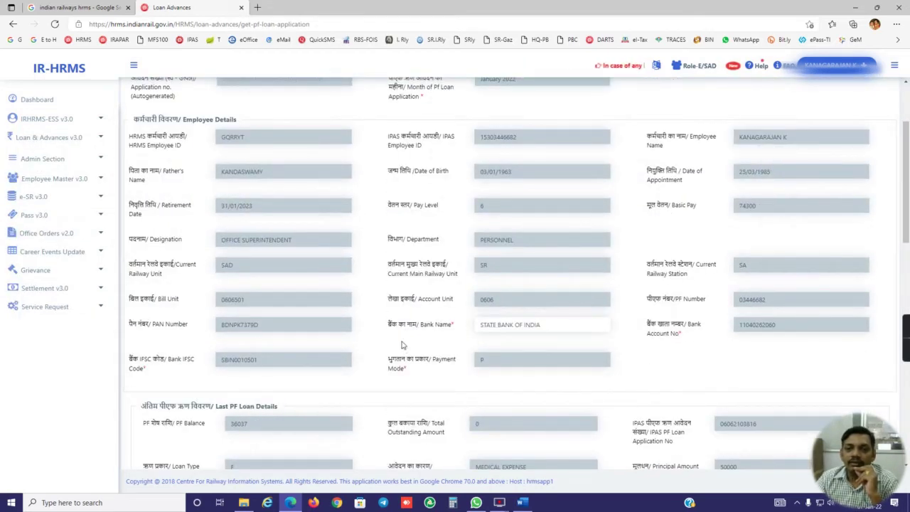
pyautogui.moveTo(384, 325); pyautogui.dragTo(586, 323)
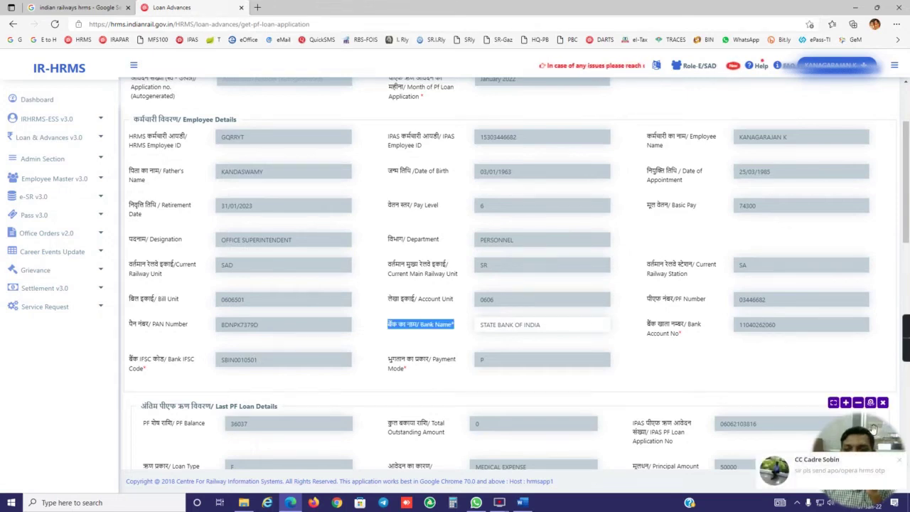
pyautogui.click(901, 466)
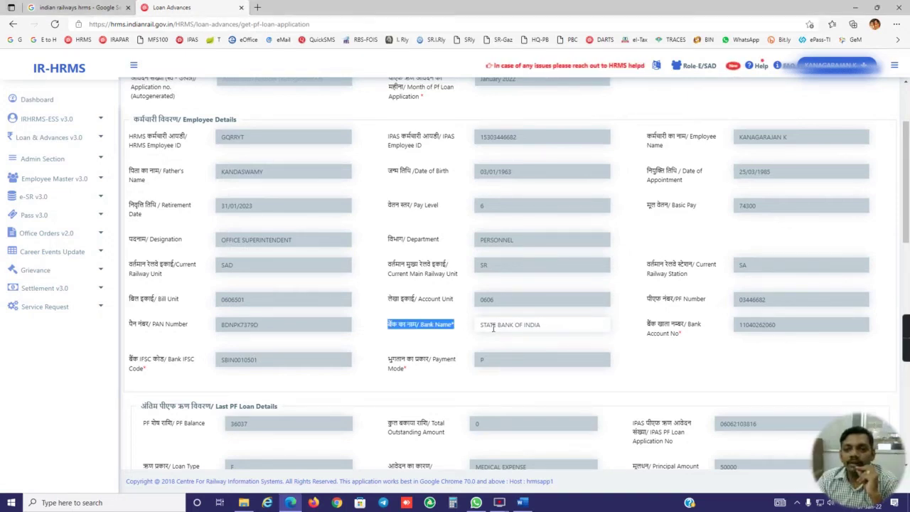
pyautogui.click(554, 326)
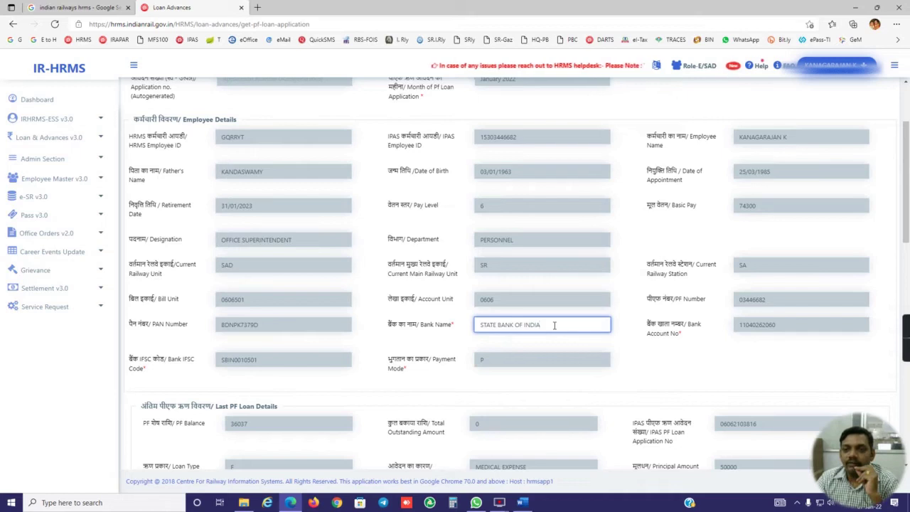
pyautogui.moveTo(785, 323); pyautogui.dragTo(729, 328)
pyautogui.moveTo(282, 361); pyautogui.dragTo(199, 359)
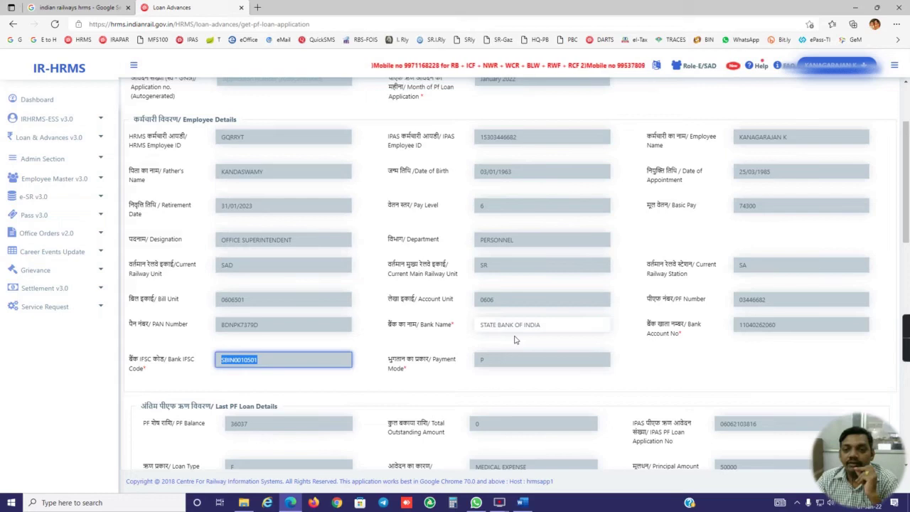
# - Set the withdrawal type to Final and the withdrawal reason to MEDICAL EXPENSE in the PF Loan Application Details
pyautogui.scroll(-4, 514, 339)
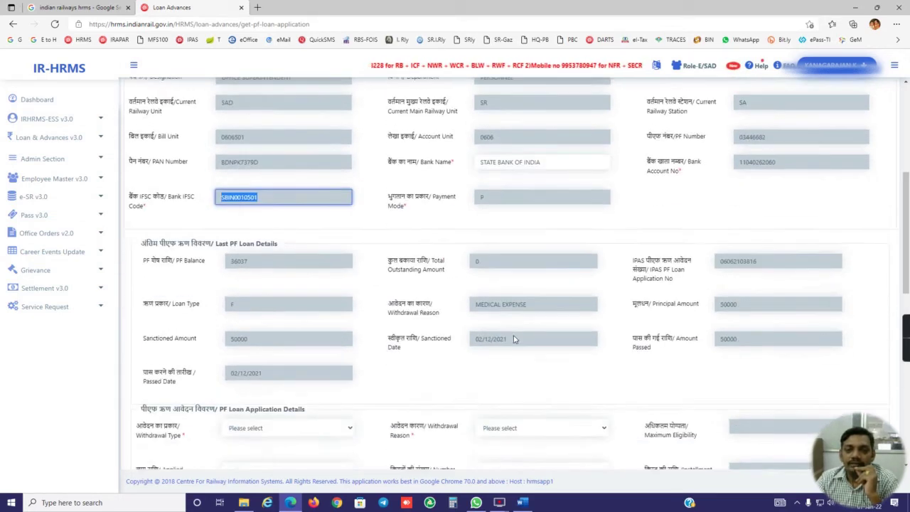
pyautogui.click(313, 299)
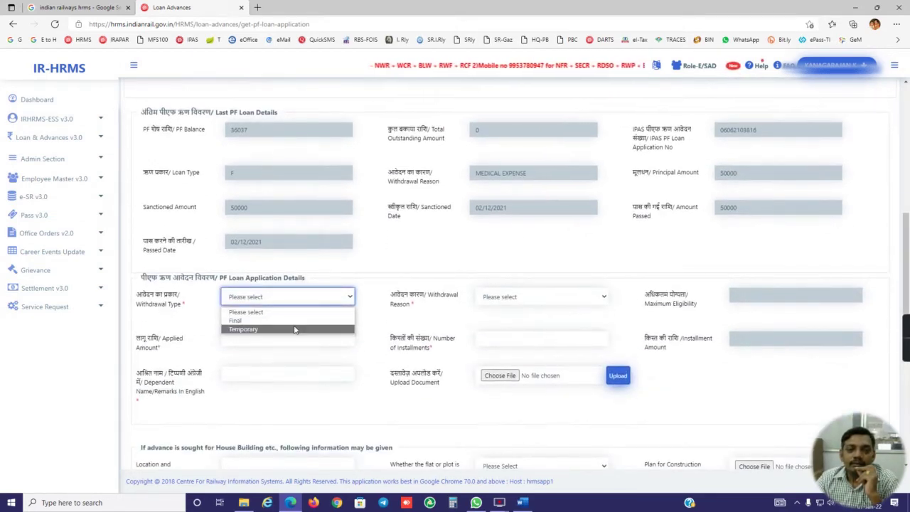
pyautogui.click(294, 320)
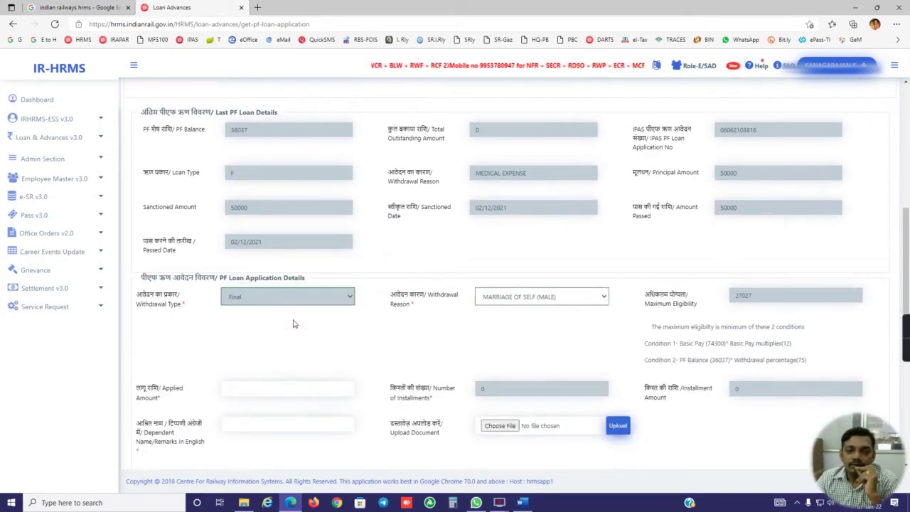
pyautogui.click(535, 299)
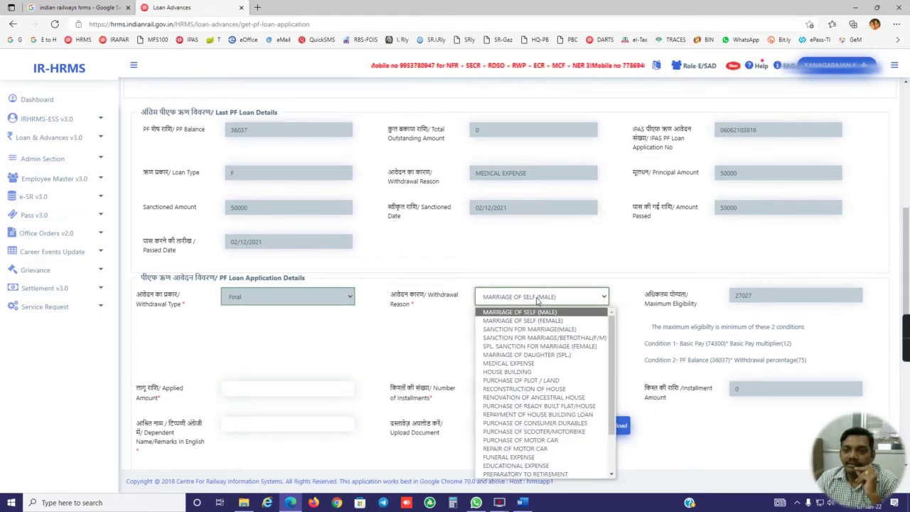
pyautogui.scroll(-2, 608, 423)
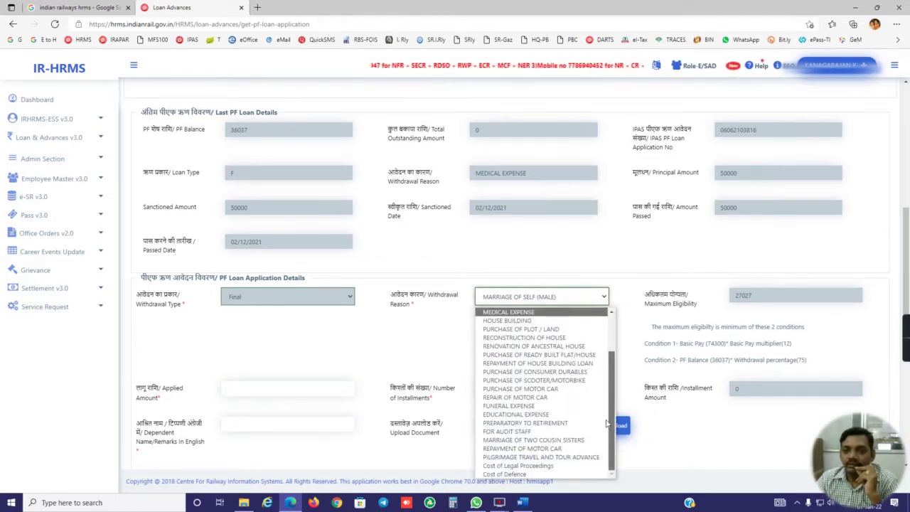
pyautogui.scroll(2, 609, 442)
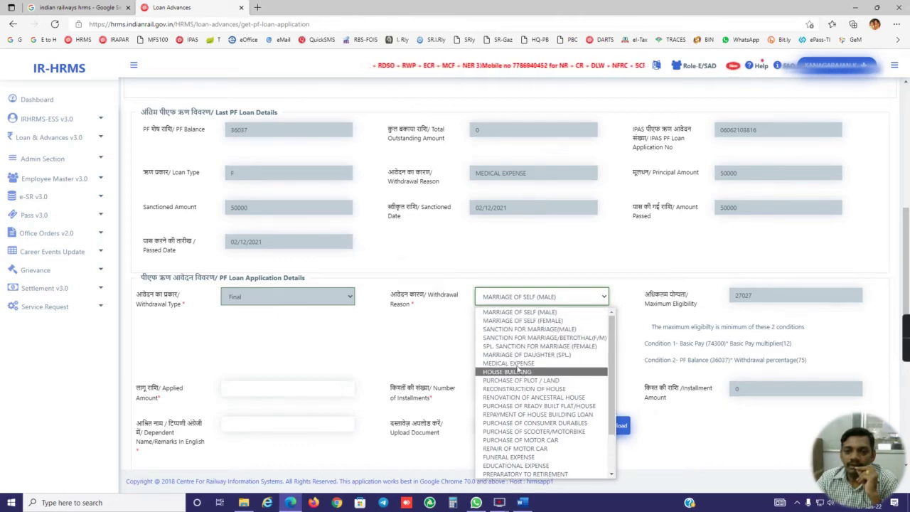
pyautogui.click(516, 363)
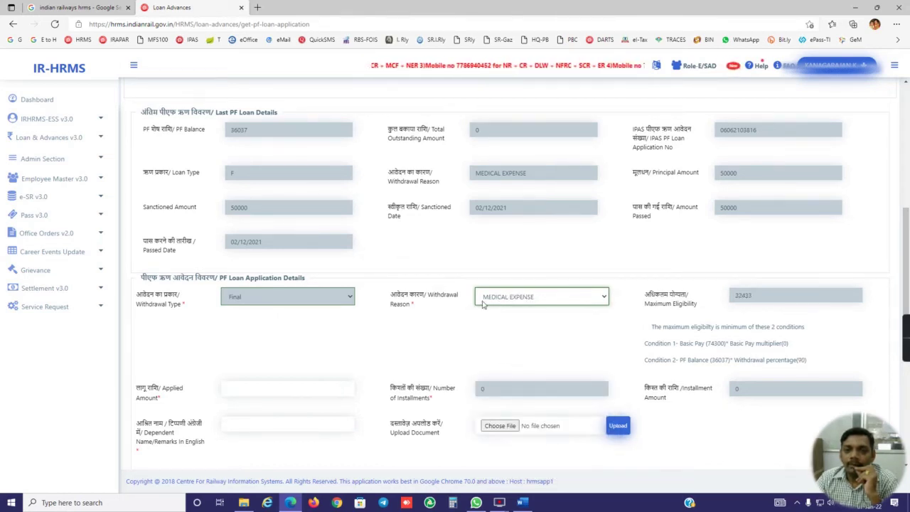
# - Try the reasons MARRIAGE OF SELF (MALE), MARRIAGE OF SELF (FEMALE), SANCTION FOR MARRIAGE(MALE) and MARRIAGE OF DAUGHTER (SPL.) to compare the maximum eligibility
pyautogui.click(576, 298)
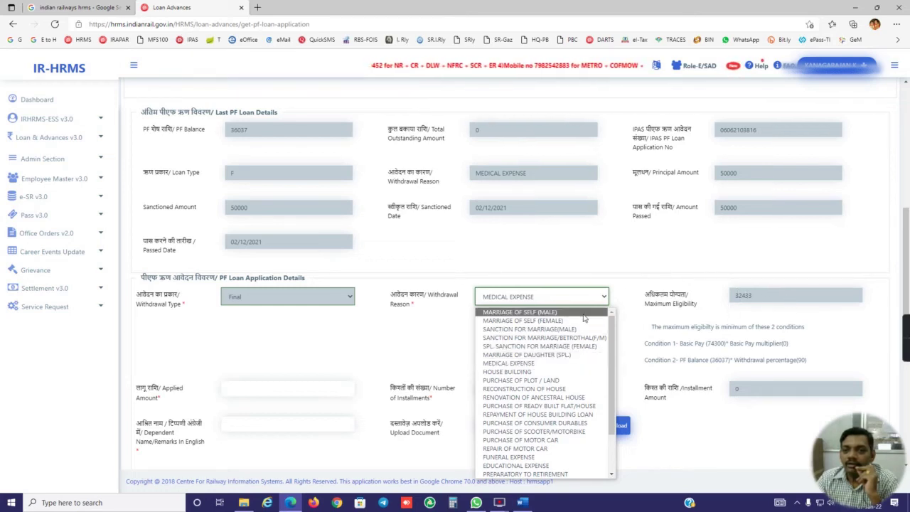
pyautogui.click(556, 313)
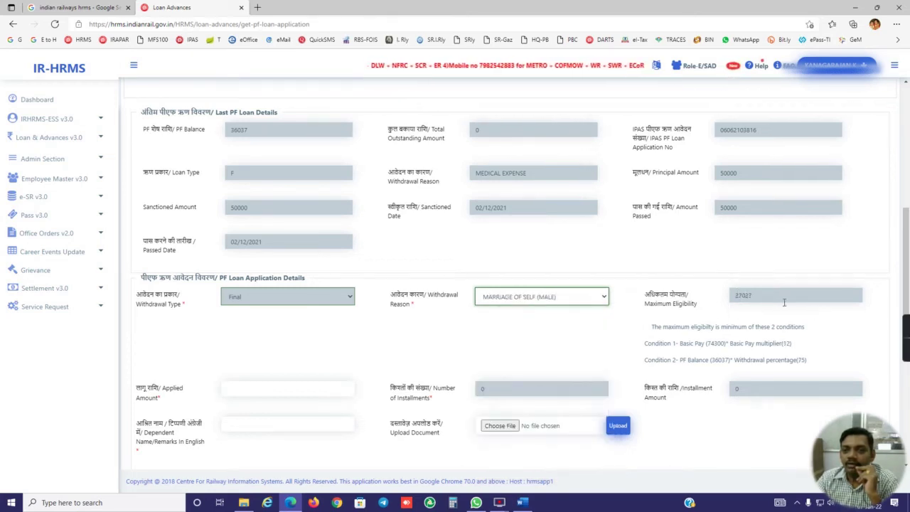
pyautogui.click(554, 299)
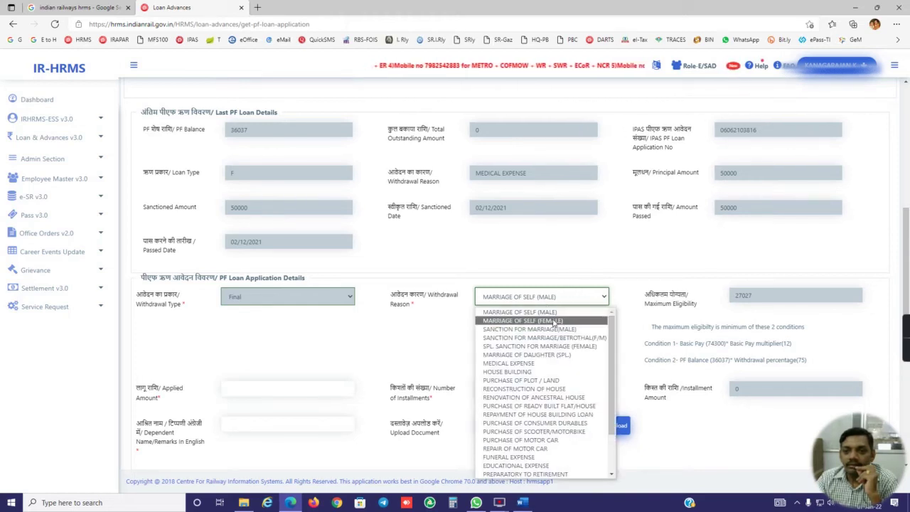
pyautogui.click(556, 321)
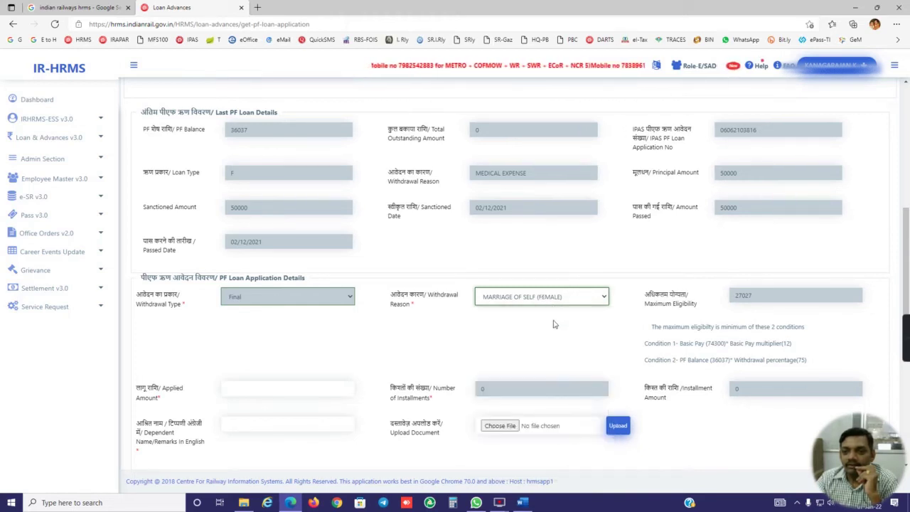
pyautogui.click(510, 299)
pyautogui.click(533, 329)
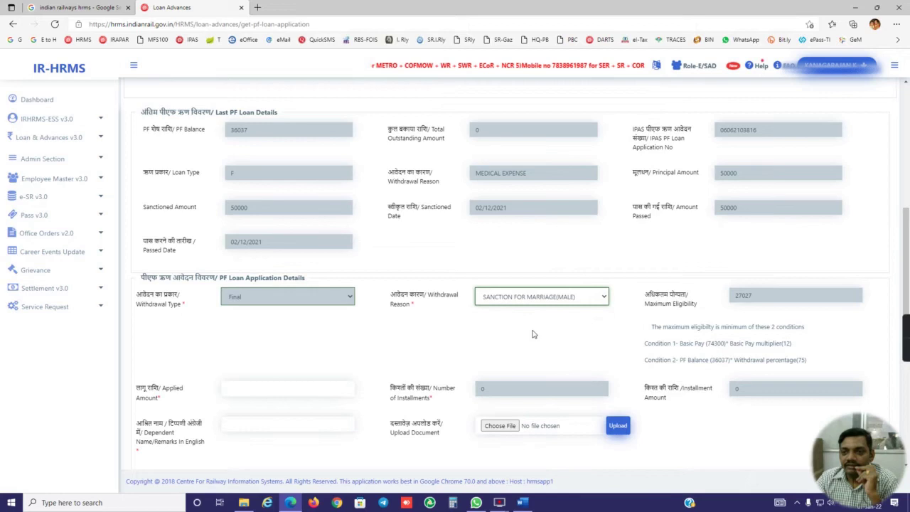
pyautogui.click(530, 297)
pyautogui.click(547, 358)
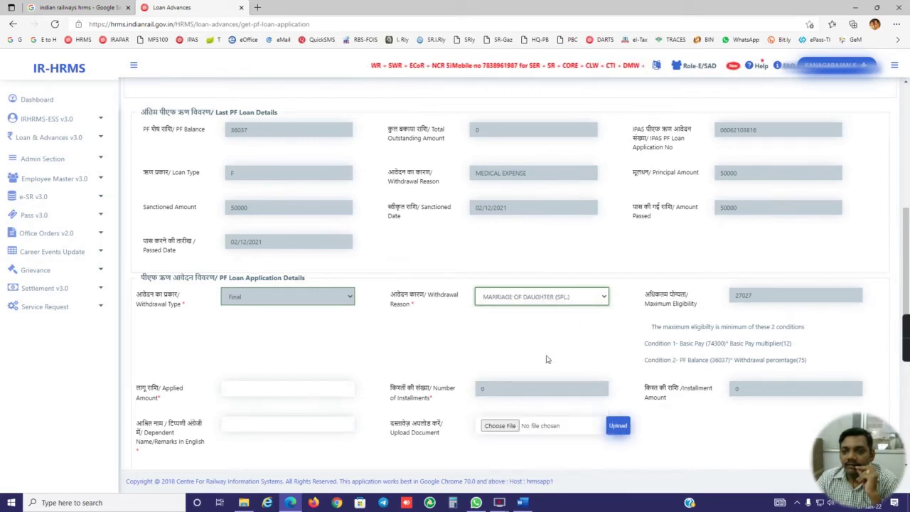
# - Check the maximum eligibility for MEDICAL EXPENSE, and change the withdrawal reason to PURCHASE OF PLOT / LAND
pyautogui.click(532, 301)
pyautogui.click(524, 363)
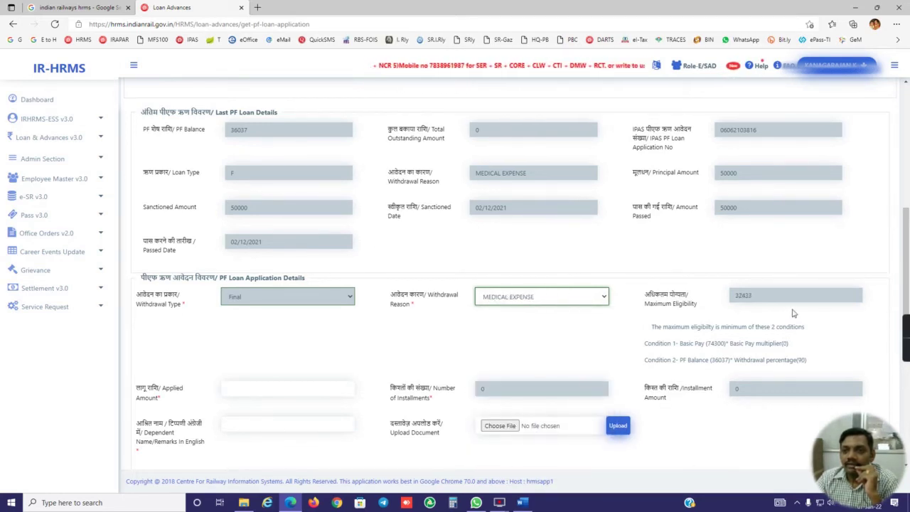
pyautogui.click(526, 304)
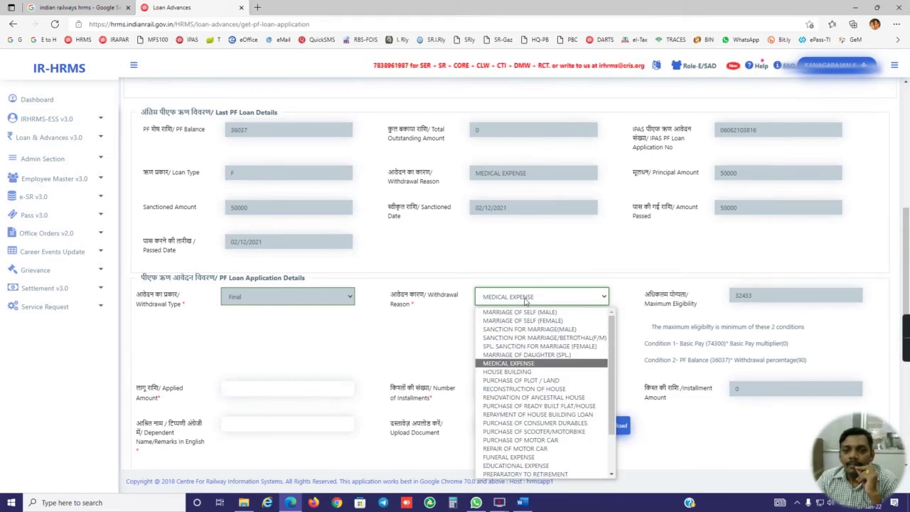
pyautogui.click(533, 377)
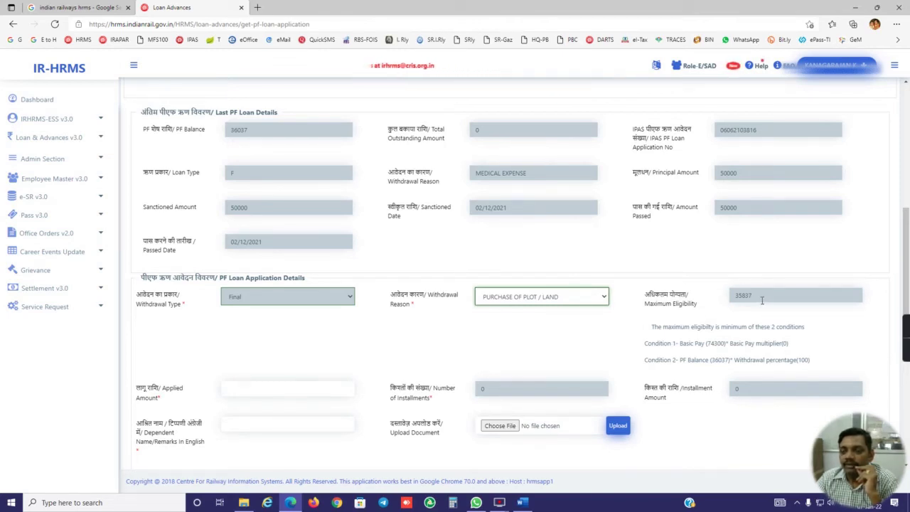
# - Change the withdrawal reason back to MEDICAL EXPENSE and check its maximum eligibility conditions
pyautogui.click(550, 302)
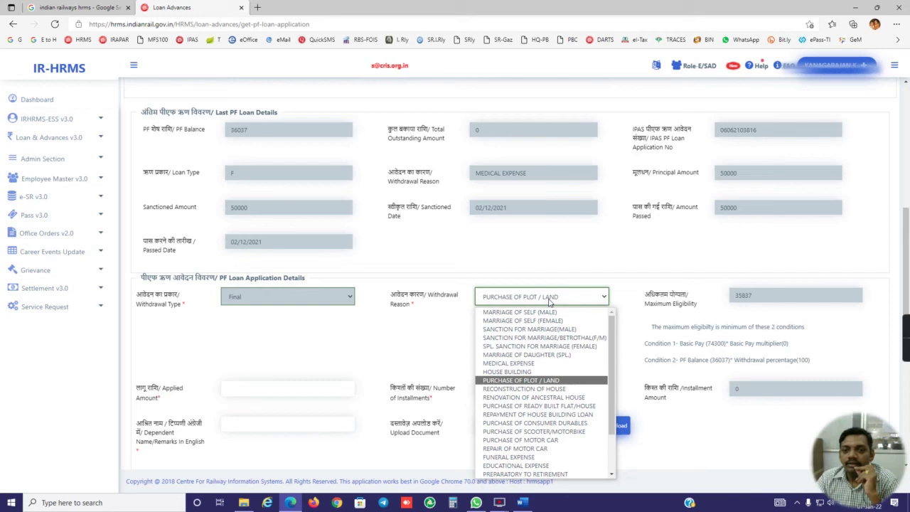
pyautogui.click(529, 365)
pyautogui.click(552, 301)
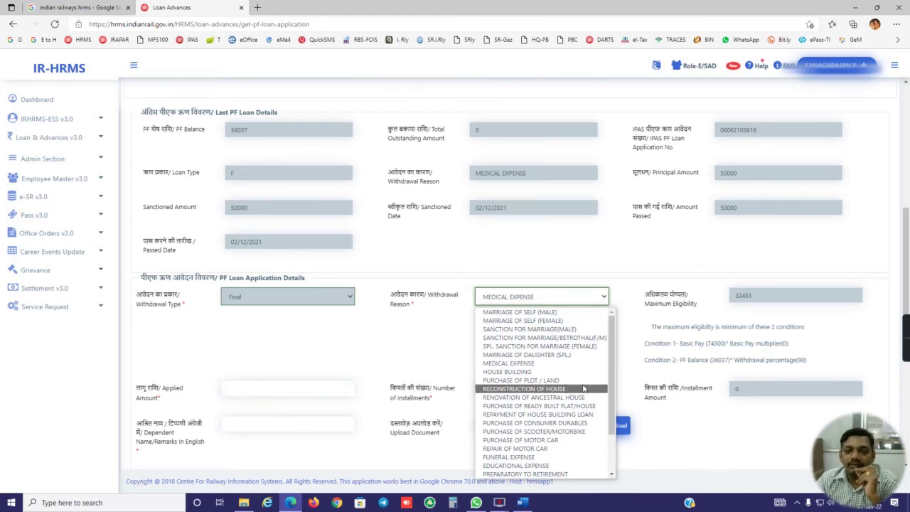
pyautogui.click(546, 363)
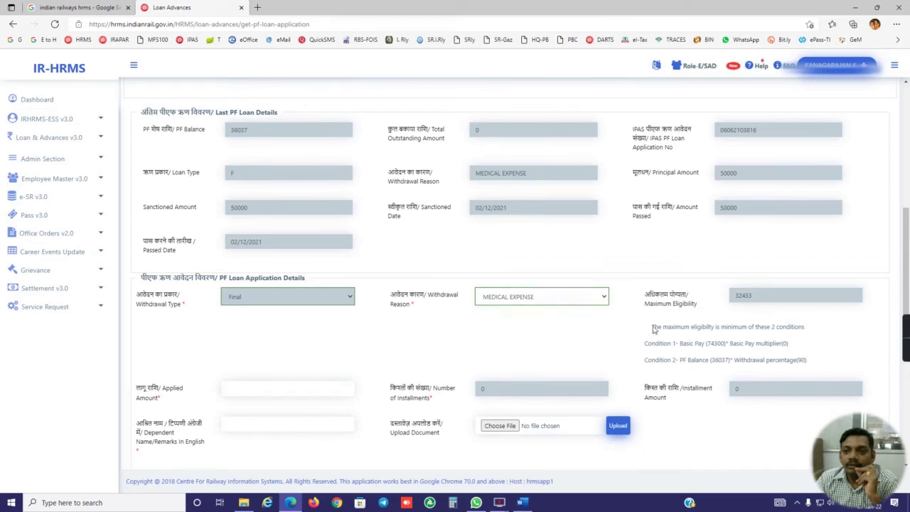
# - Enter 25000 as the applied amount and review the remaining form sections through to the submit and draft options
pyautogui.click(258, 389)
pyautogui.write('250')
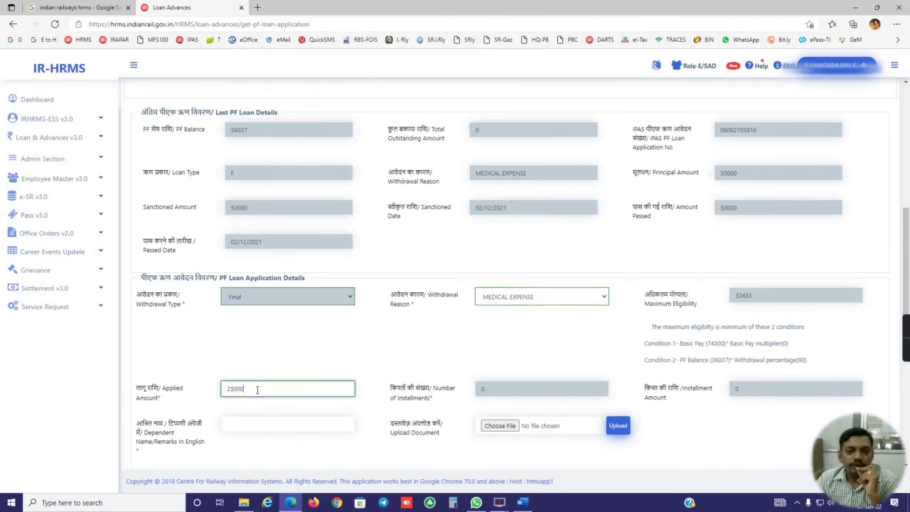
pyautogui.write('00')
pyautogui.scroll(-6, 236, 270)
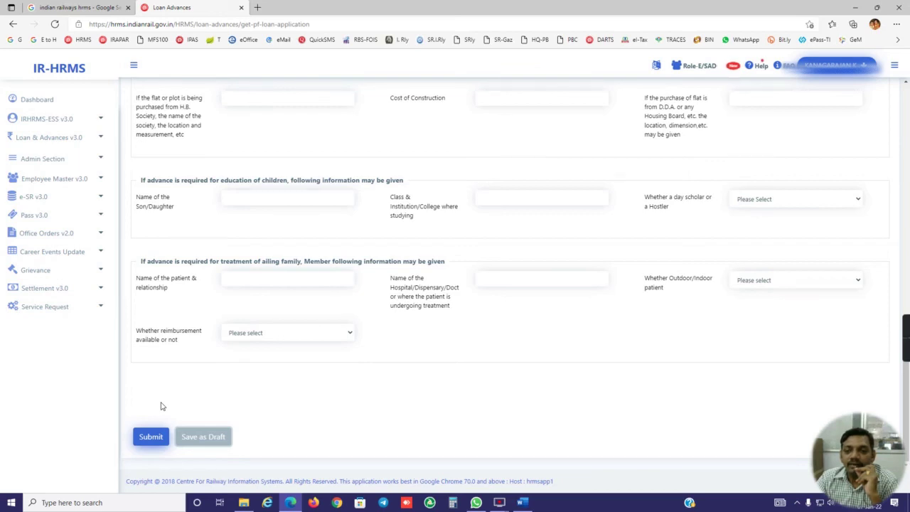
# - Open the list of own PF loan applications and check the latest application's current status code against the status descriptions
pyautogui.scroll(20, 397, 324)
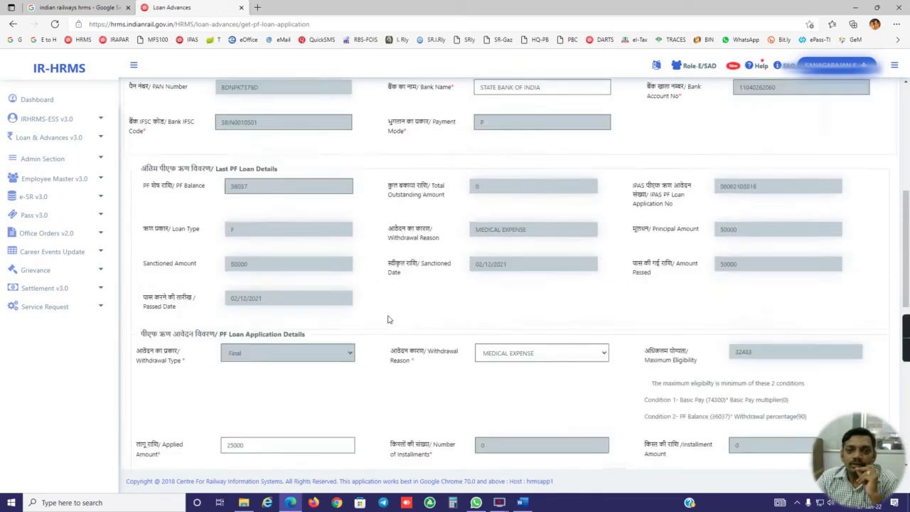
pyautogui.click(58, 142)
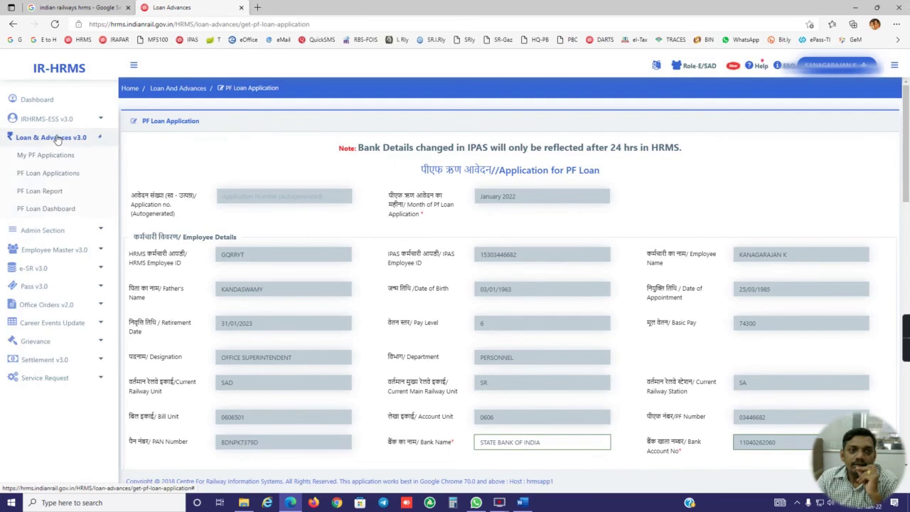
pyautogui.click(50, 156)
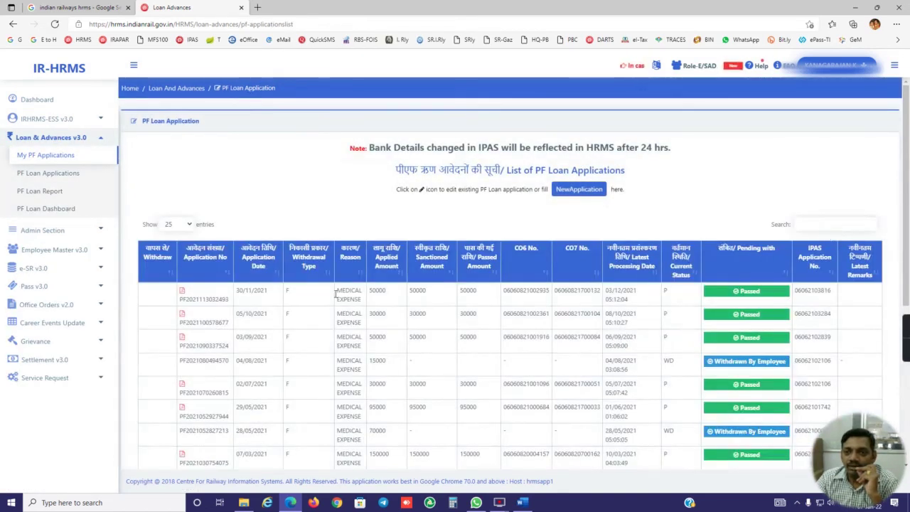
pyautogui.moveTo(179, 292); pyautogui.dragTo(850, 288)
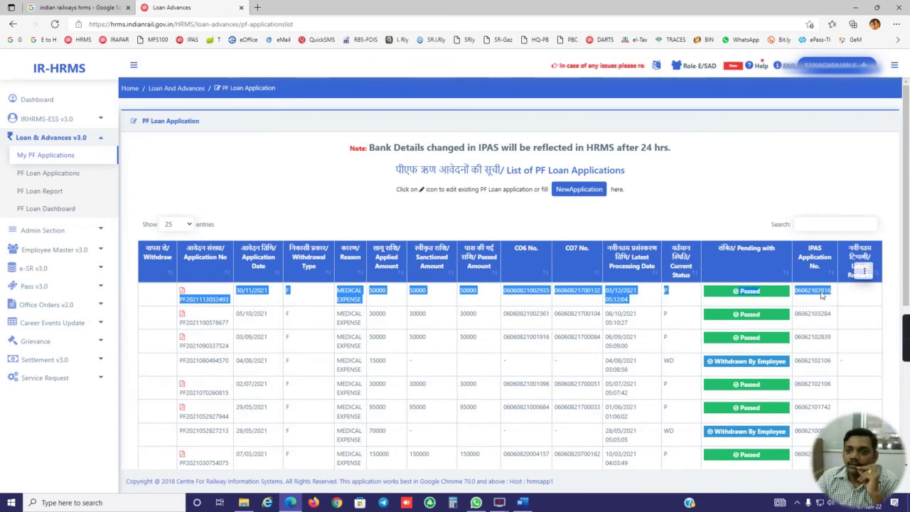
pyautogui.scroll(-4, 676, 295)
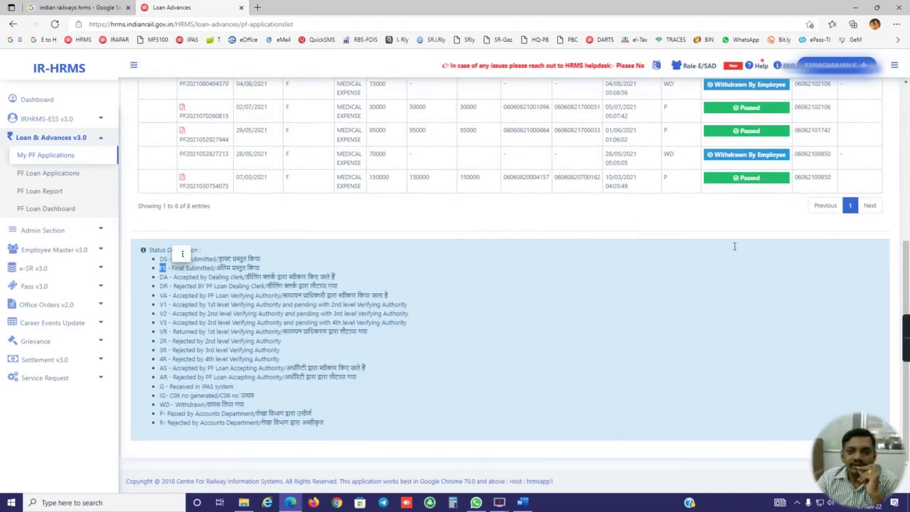
pyautogui.scroll(4, 733, 250)
pyautogui.doubleClick(665, 289)
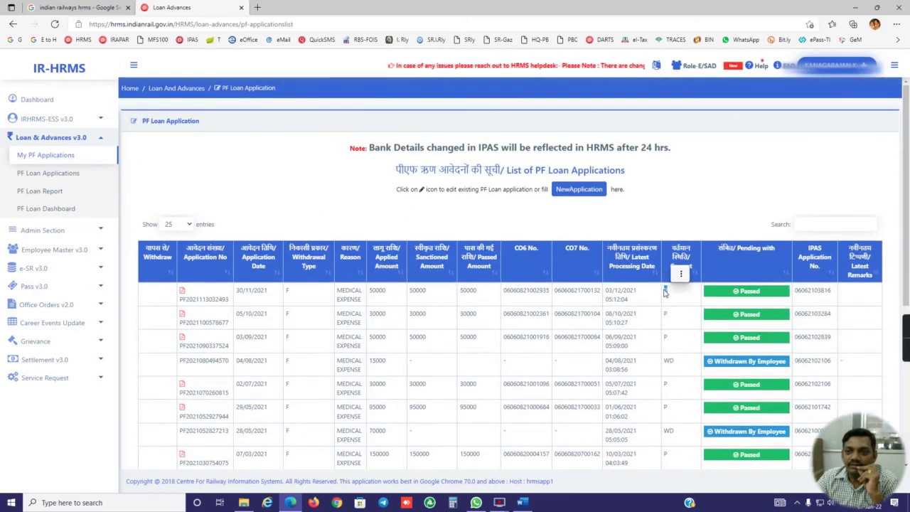